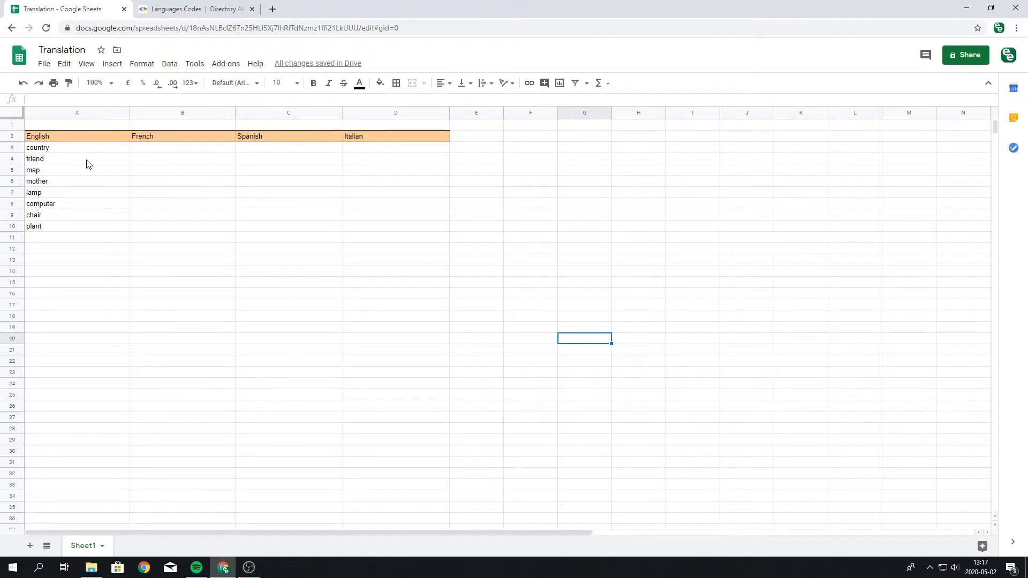
Enter =GOOGLETRANSLATE(A3,"en","fr") in cell B3 to translate the first English word into French.
{"action": "double_click", "coordinate": [148, 150]}
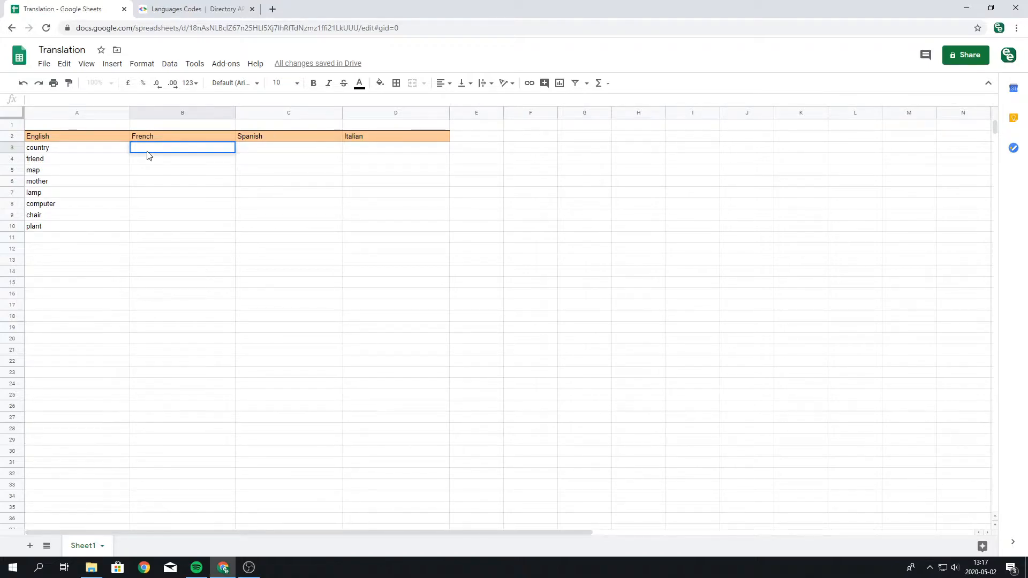
{"action": "type", "text": "=GOOGLE"}
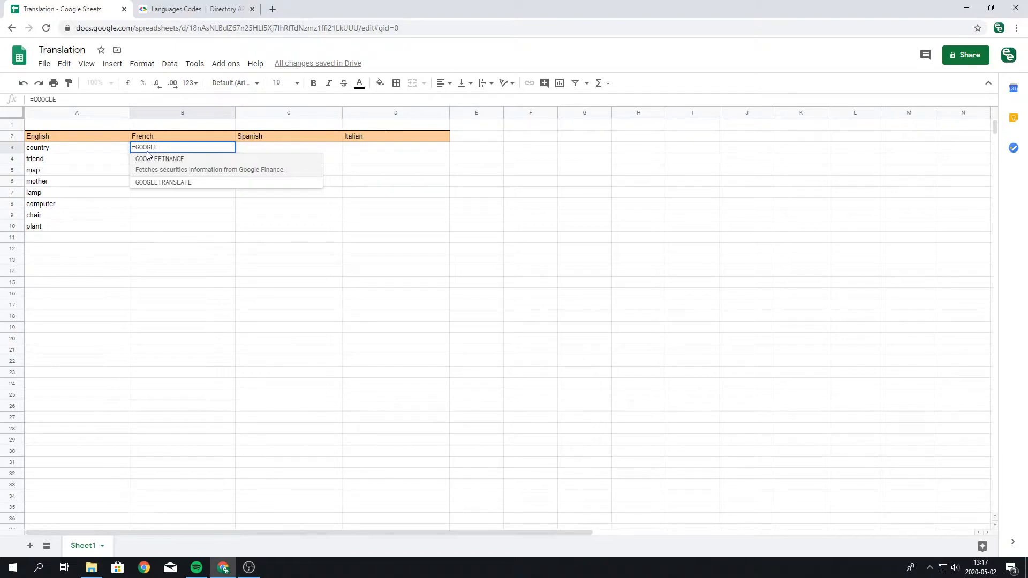
{"action": "type", "text": "TRANSLATE"}
{"action": "left_click", "coordinate": [153, 170]}
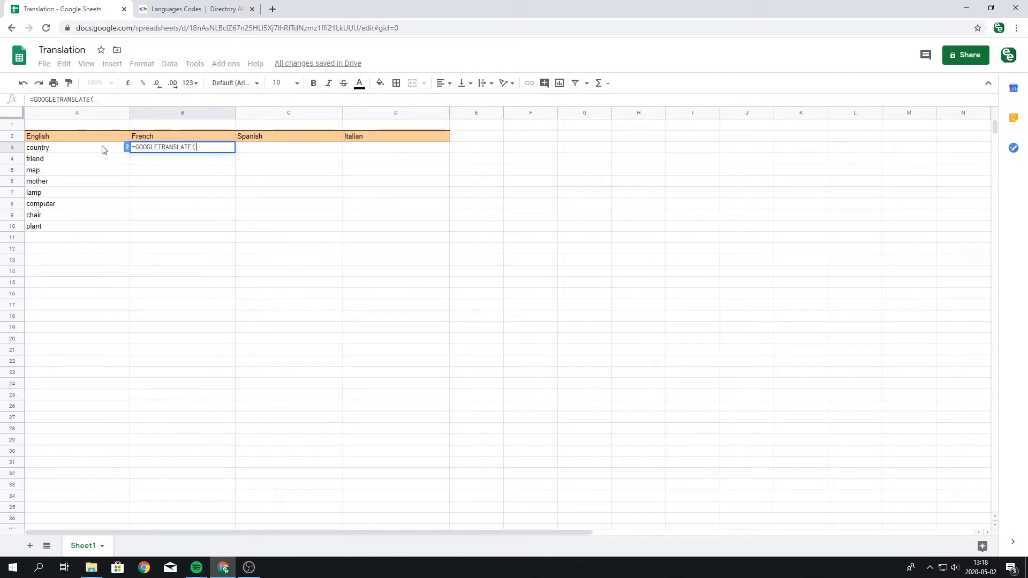
{"action": "left_click", "coordinate": [55, 154]}
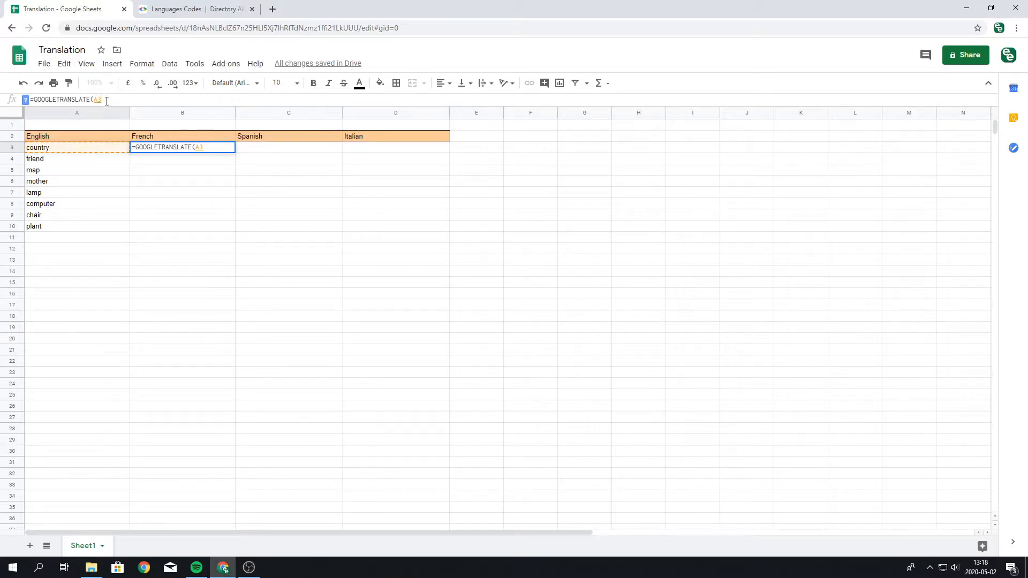
{"action": "left_click", "coordinate": [211, 148]}
{"action": "type", "text": ","}
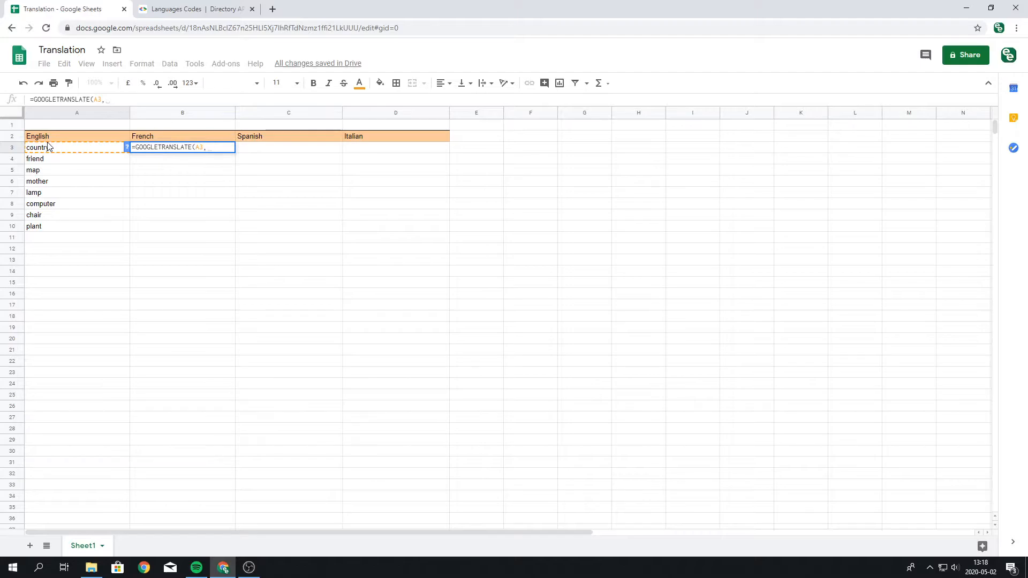
{"action": "type", "text": "\"en\""}
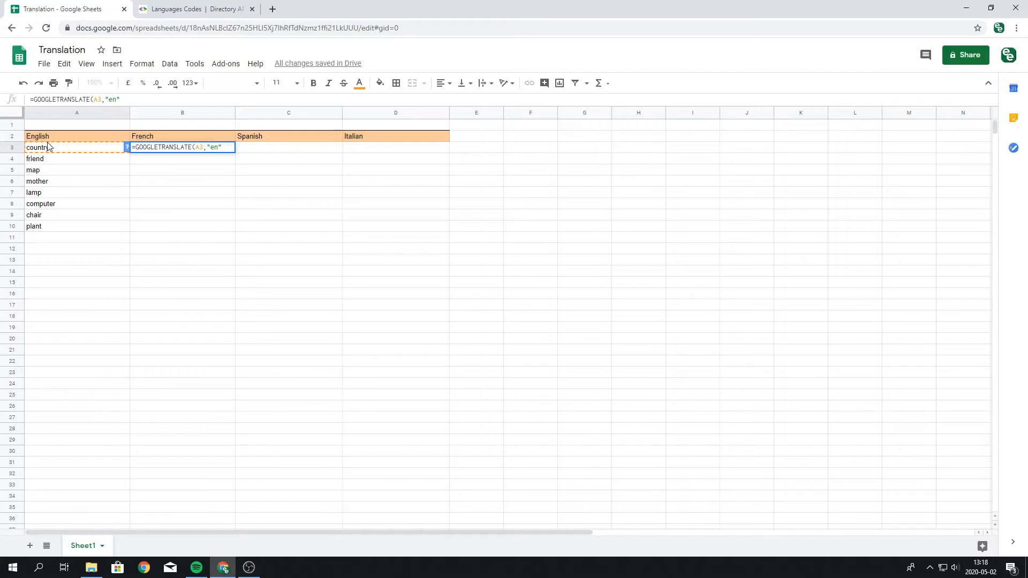
{"action": "type", "text": ","}
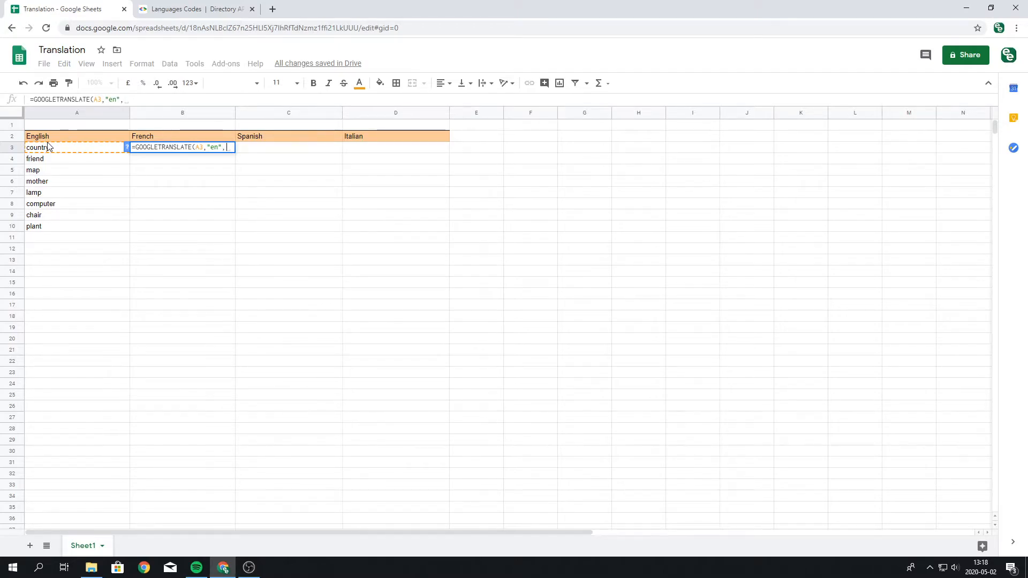
{"action": "type", "text": "\""}
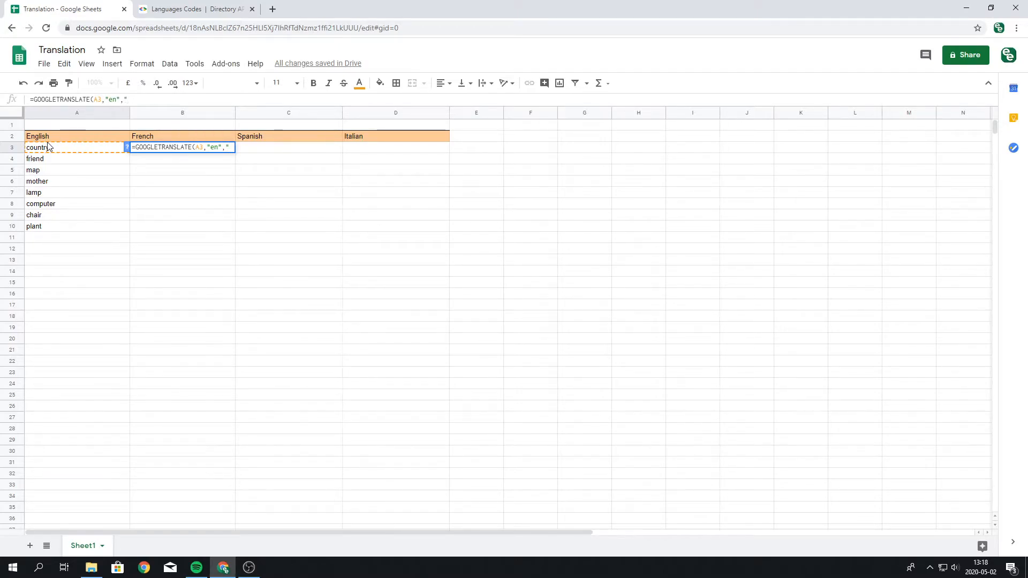
{"action": "type", "text": "fr\")"}
{"action": "key", "text": "Return"}
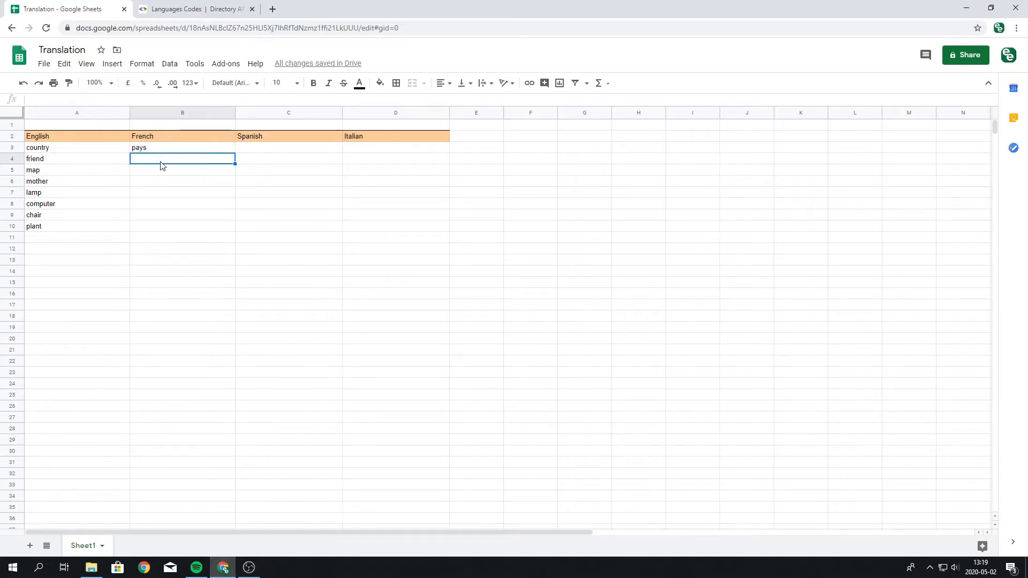
{"action": "left_click", "coordinate": [146, 153]}
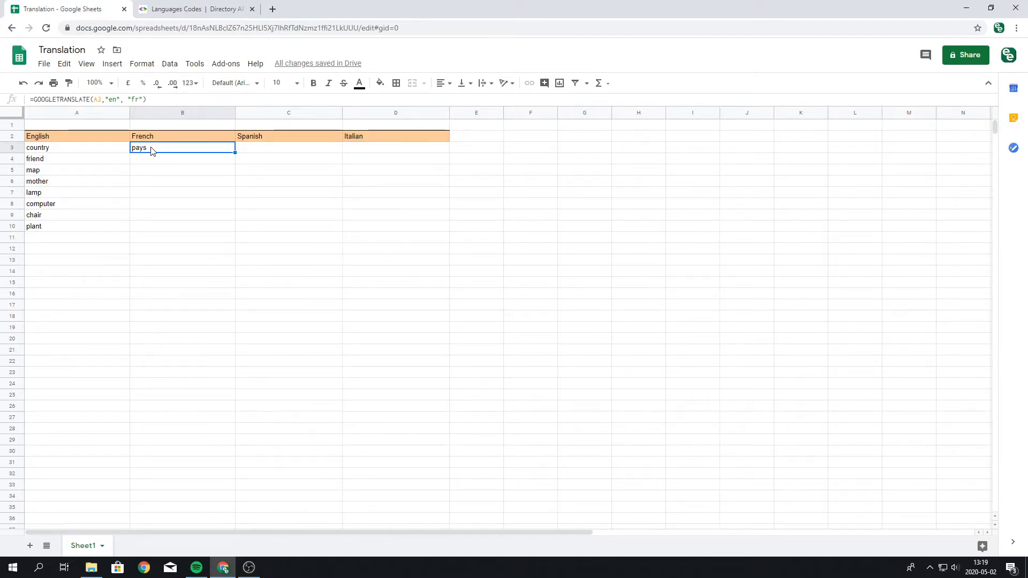
Look through the list of supported language codes on the Languages Codes page and return to the Translation spreadsheet.
{"action": "left_click", "coordinate": [197, 5]}
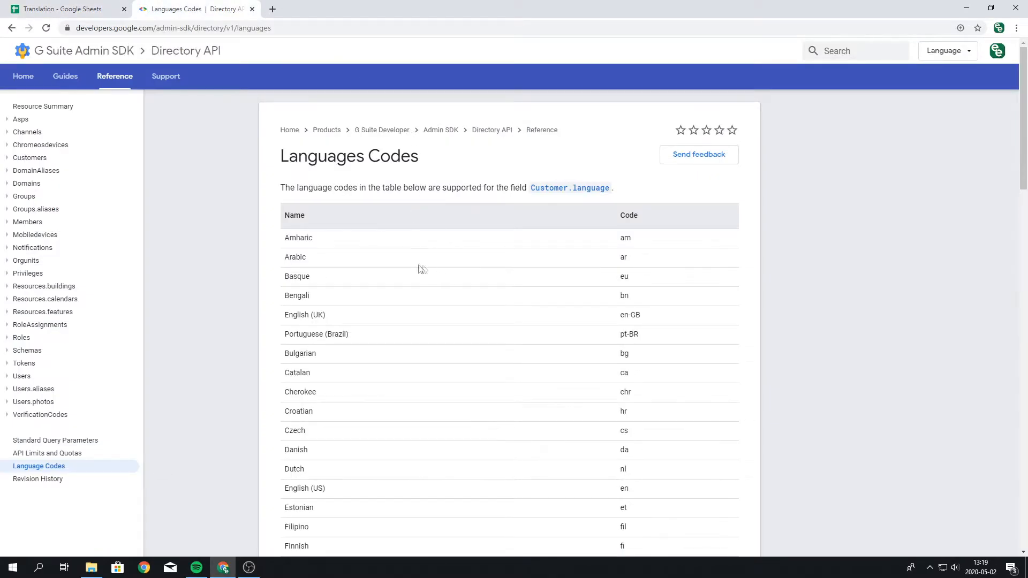
{"action": "scroll", "coordinate": [257, 264], "scroll_direction": "down", "scroll_amount": 2}
{"action": "scroll", "coordinate": [257, 264], "scroll_direction": "down", "scroll_amount": 7}
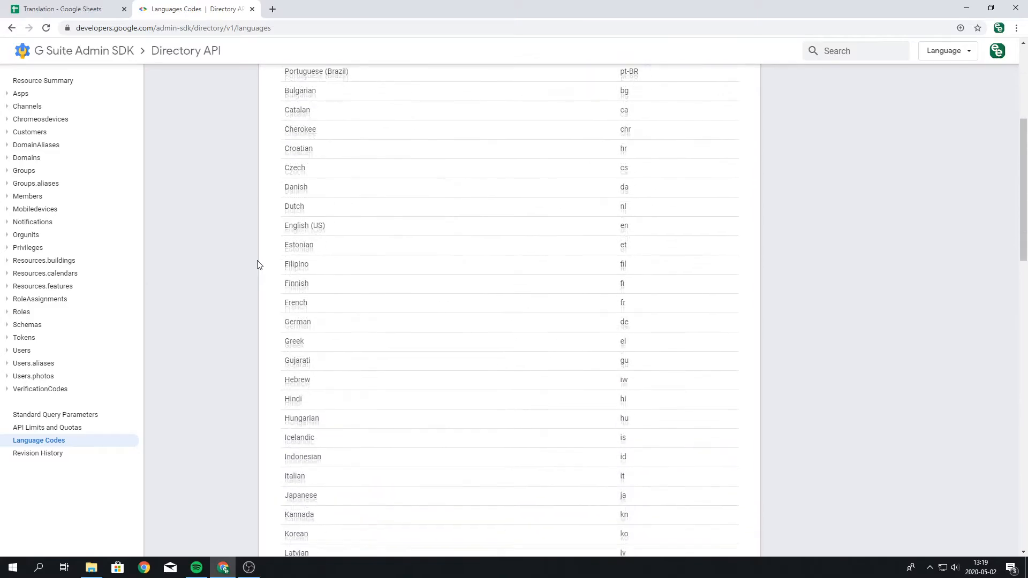
{"action": "scroll", "coordinate": [257, 265], "scroll_direction": "down", "scroll_amount": 8}
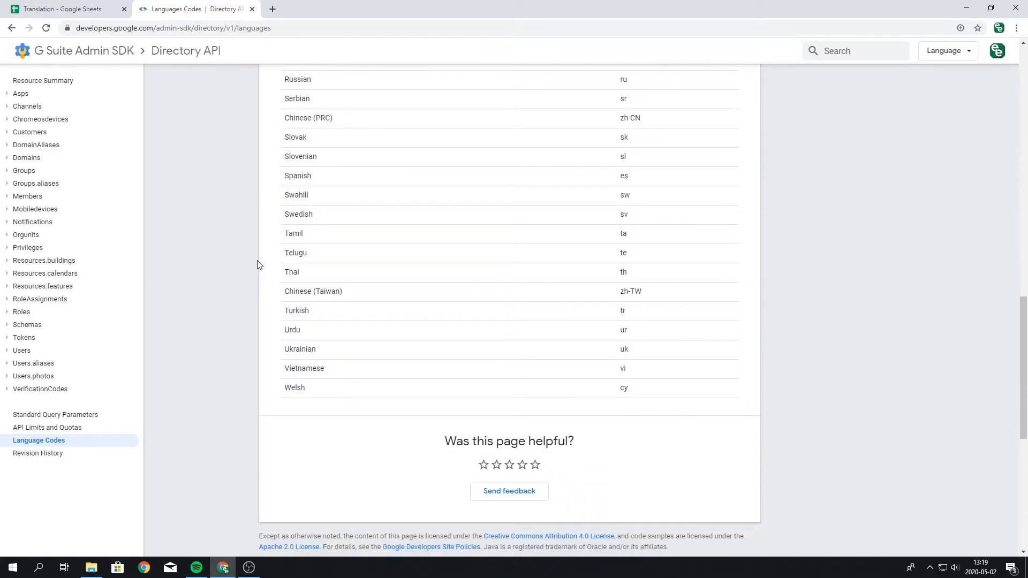
{"action": "scroll", "coordinate": [257, 264], "scroll_direction": "up", "scroll_amount": 17}
{"action": "left_click", "coordinate": [95, 6]}
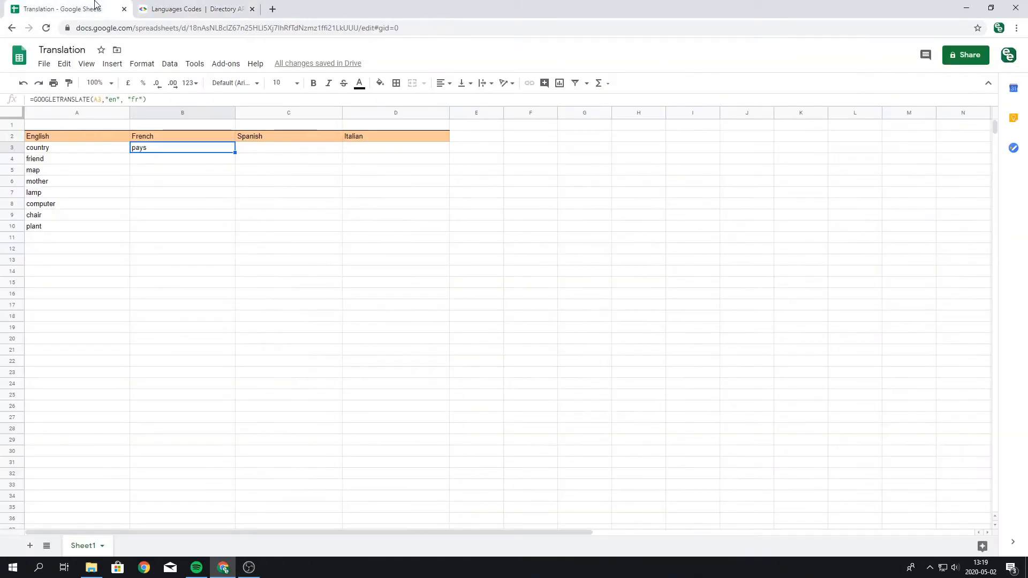
Review the translation formula in B3 and fill it down the French column through B10.
{"action": "left_click", "coordinate": [99, 99]}
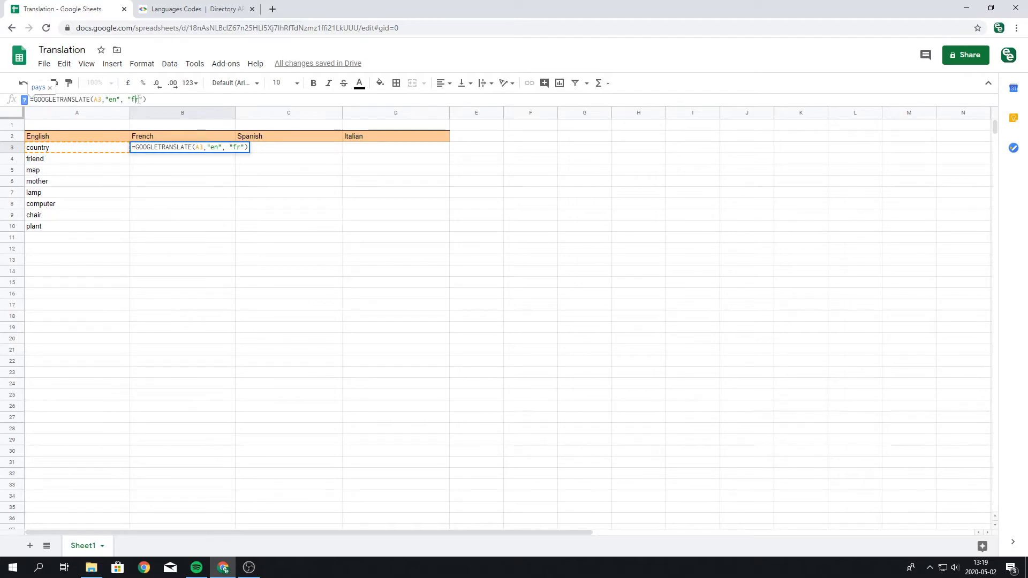
{"action": "key", "text": "Return"}
{"action": "left_click", "coordinate": [184, 151]}
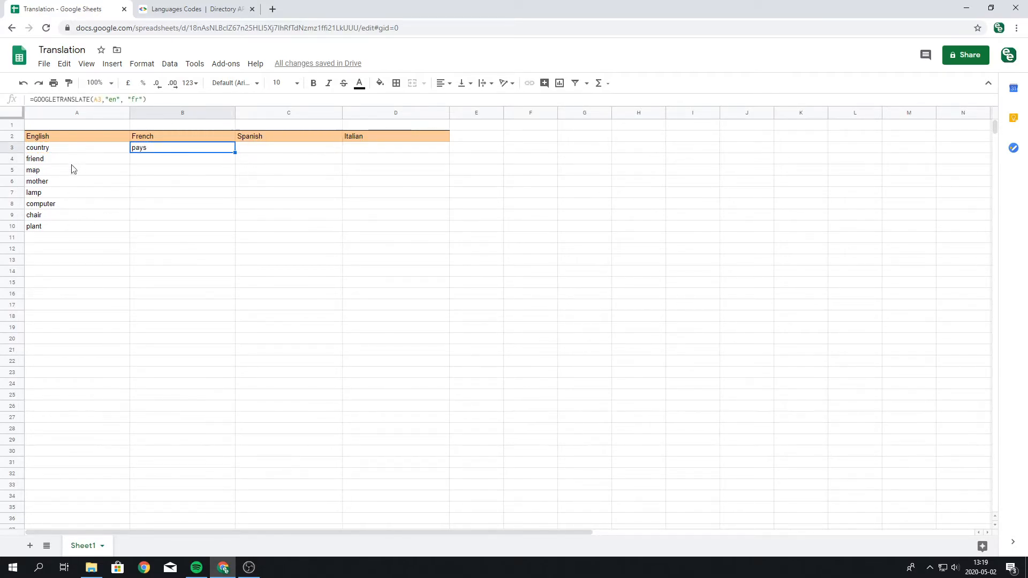
{"action": "left_click_drag", "start_coordinate": [234, 152], "coordinate": [211, 227]}
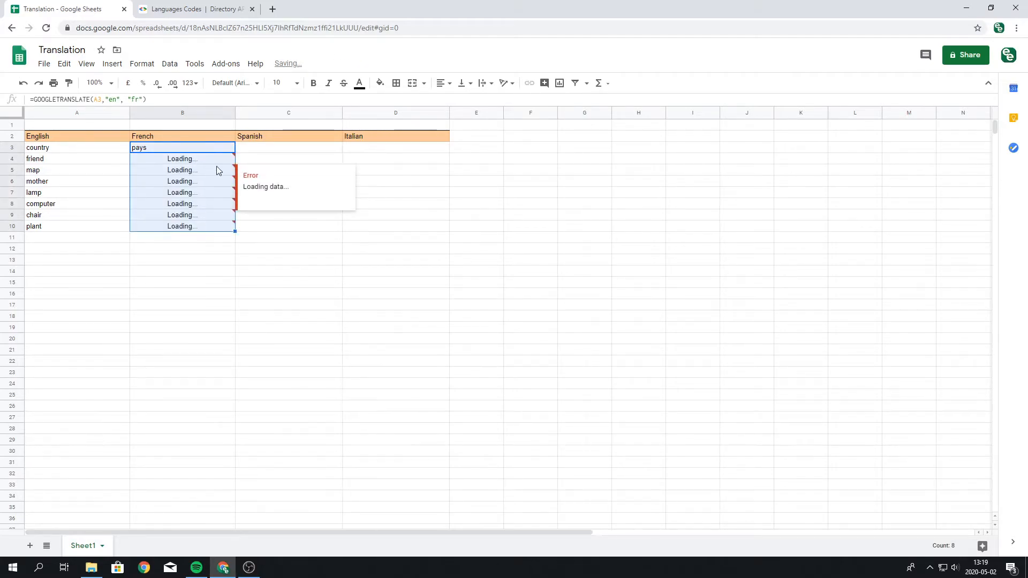
Inspect the copied French formulas in B4, B5 and B6 to check which English cell each one references.
{"action": "left_click", "coordinate": [166, 161]}
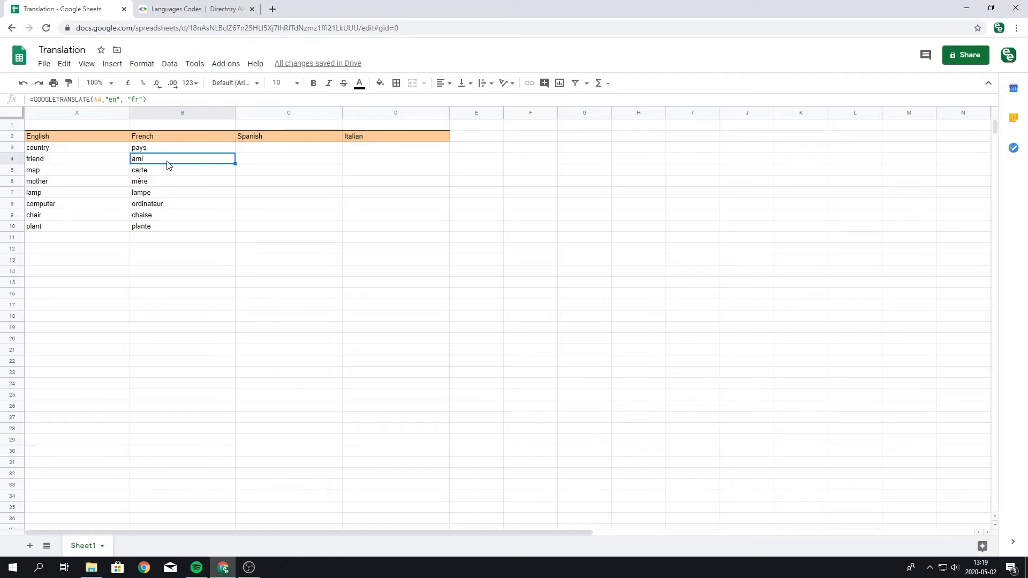
{"action": "key", "text": "Down"}
{"action": "left_click", "coordinate": [164, 161]}
{"action": "double_click", "coordinate": [163, 161]}
{"action": "left_click", "coordinate": [154, 170]}
{"action": "double_click", "coordinate": [151, 170]}
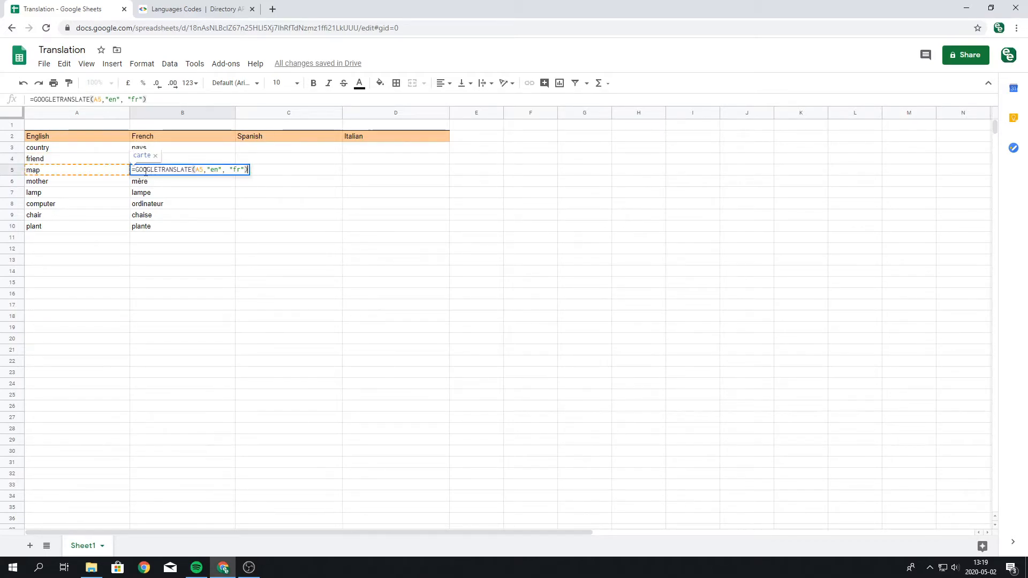
{"action": "double_click", "coordinate": [169, 184]}
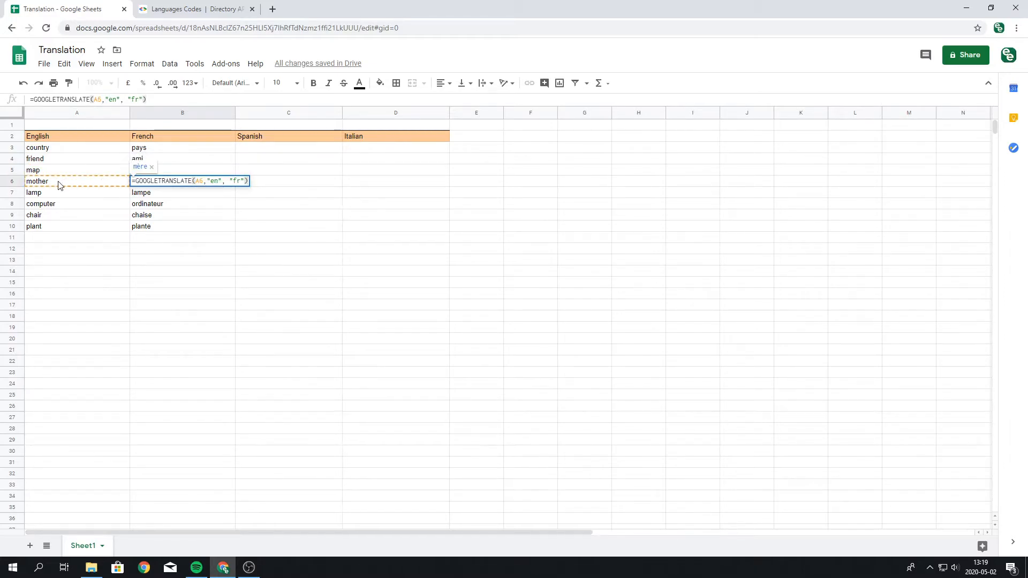
Enter =GOOGLETRANSLATE(A3,"en","es") in cell C3 to translate the first English word into Spanish.
{"action": "left_click", "coordinate": [269, 150]}
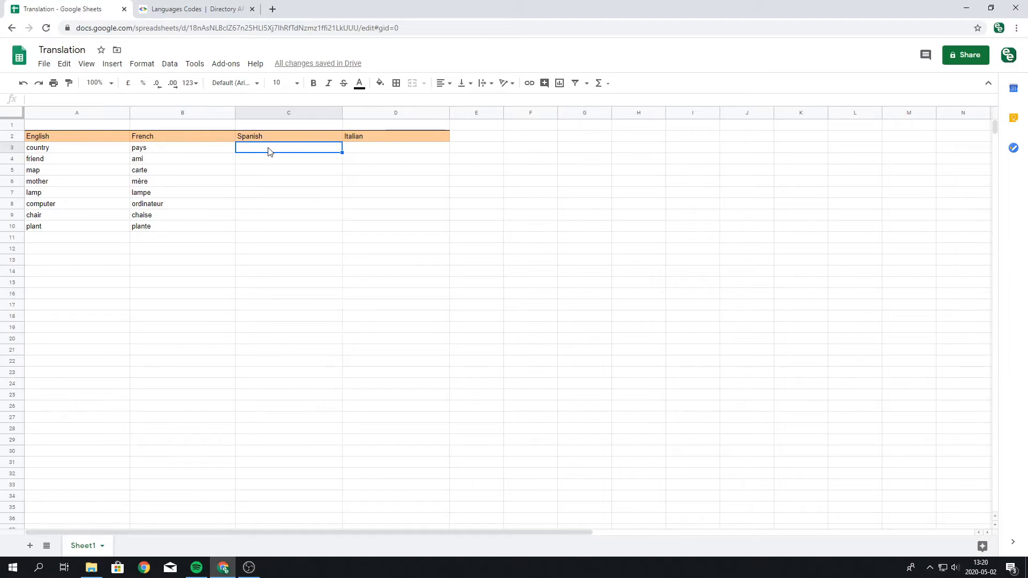
{"action": "type", "text": "="}
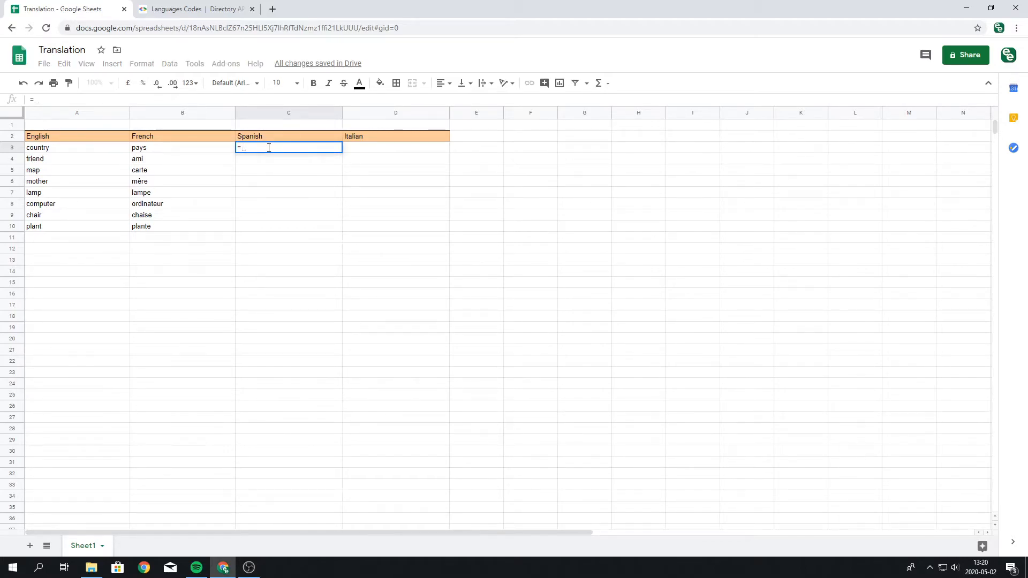
{"action": "type", "text": "GOOGLETRAN"}
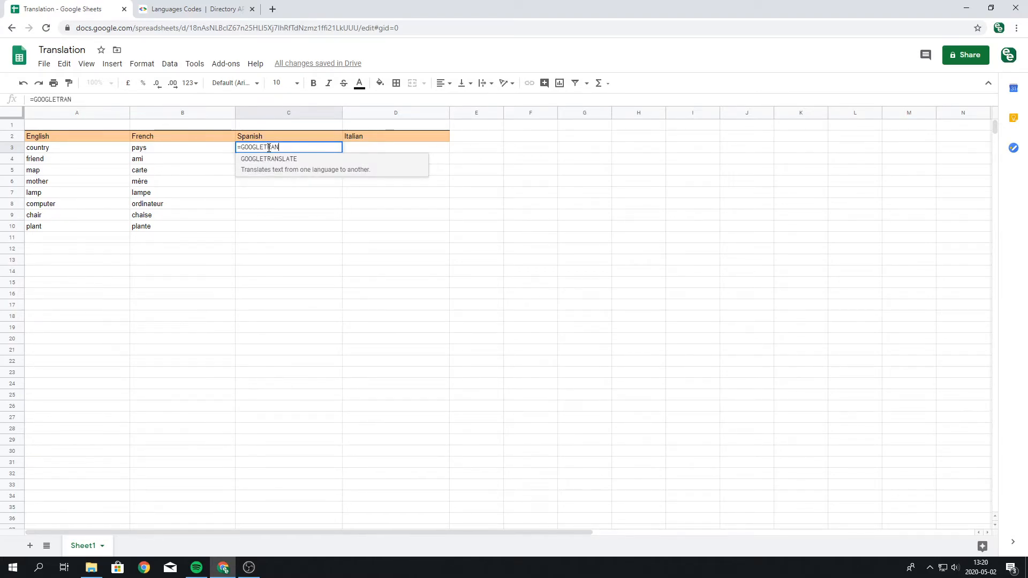
{"action": "left_click", "coordinate": [272, 167]}
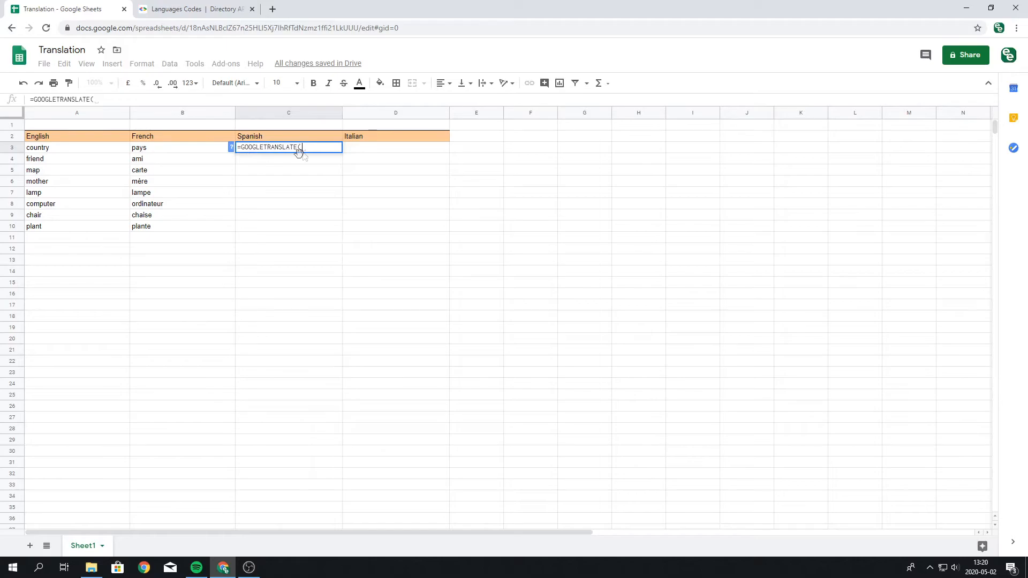
{"action": "left_click", "coordinate": [48, 149]}
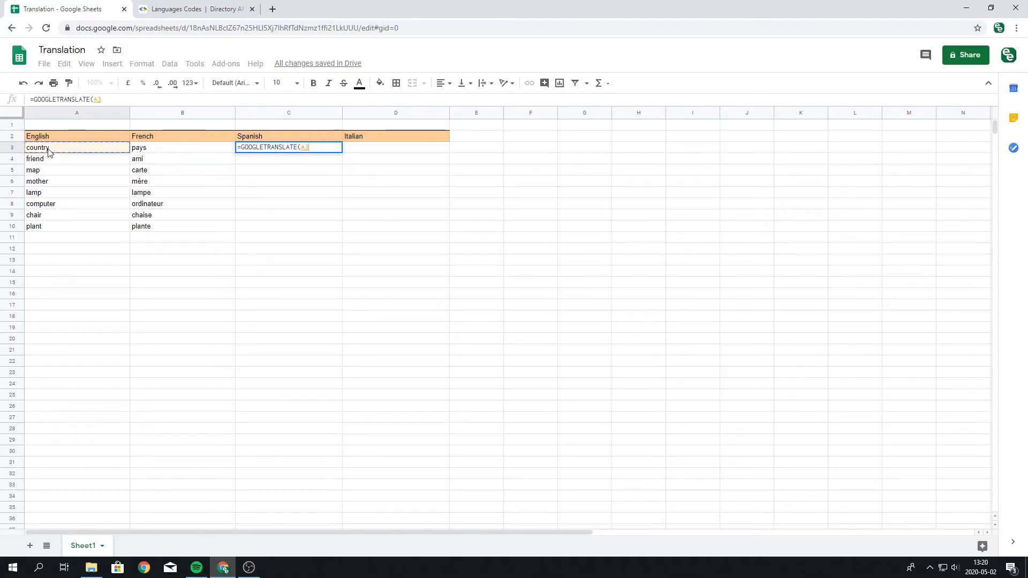
{"action": "type", "text": ", \""}
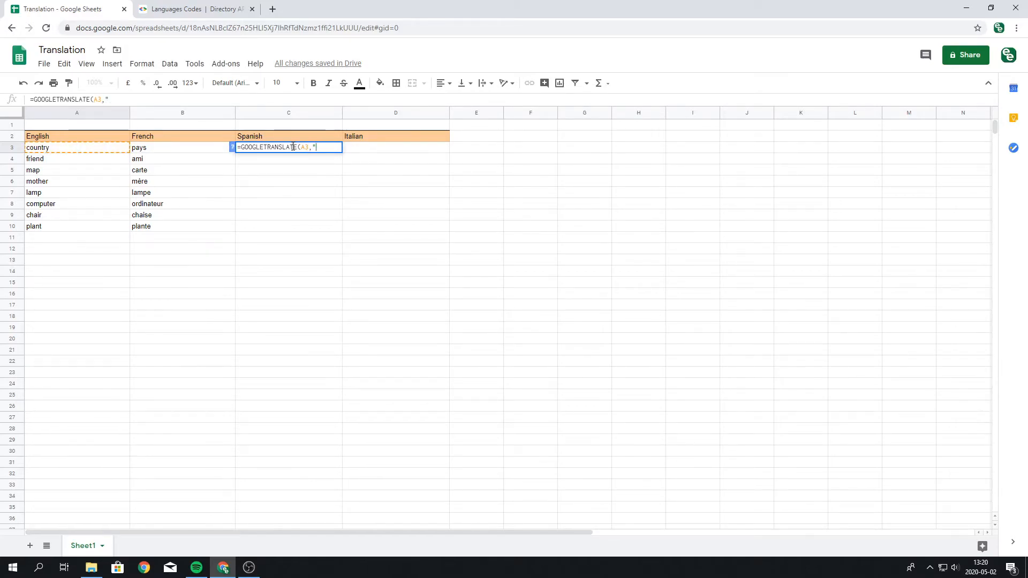
{"action": "type", "text": "en\""}
{"action": "type", "text": ","}
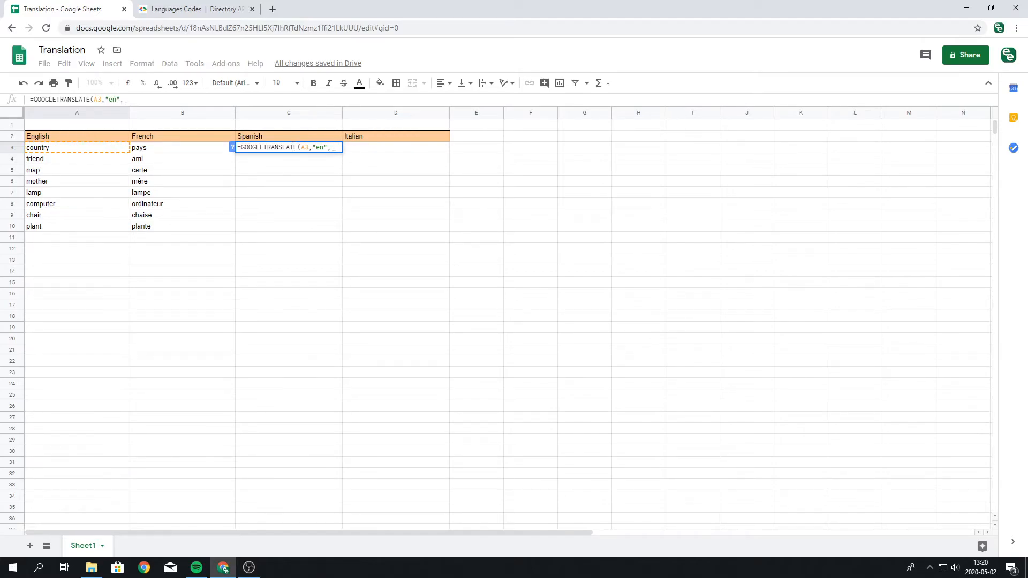
{"action": "type", "text": "\""}
{"action": "type", "text": "es\")"}
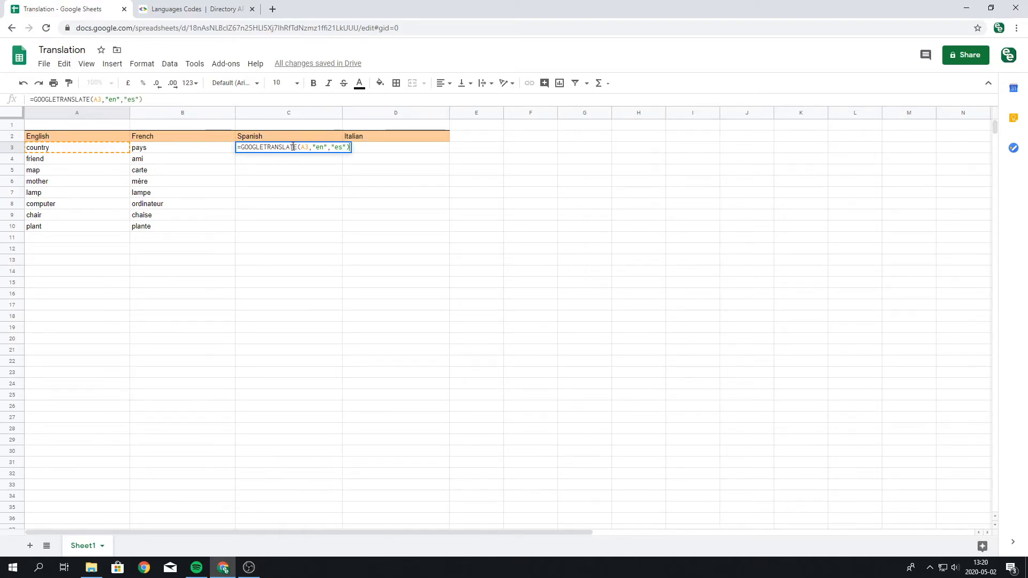
{"action": "key", "text": "Return"}
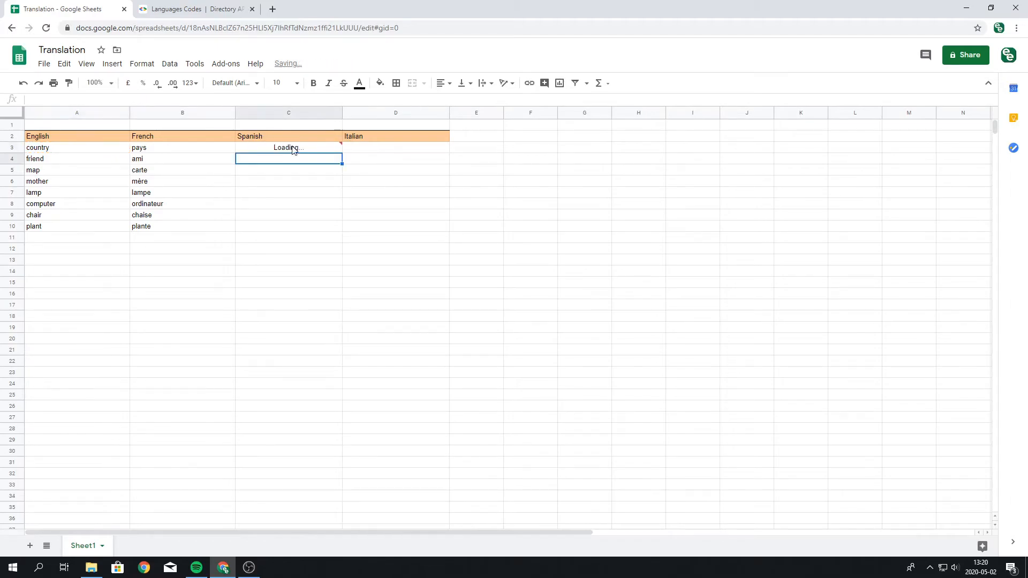
Fill the Spanish translation formula from C3 down through C10 and check the copy in C4.
{"action": "left_click", "coordinate": [294, 150]}
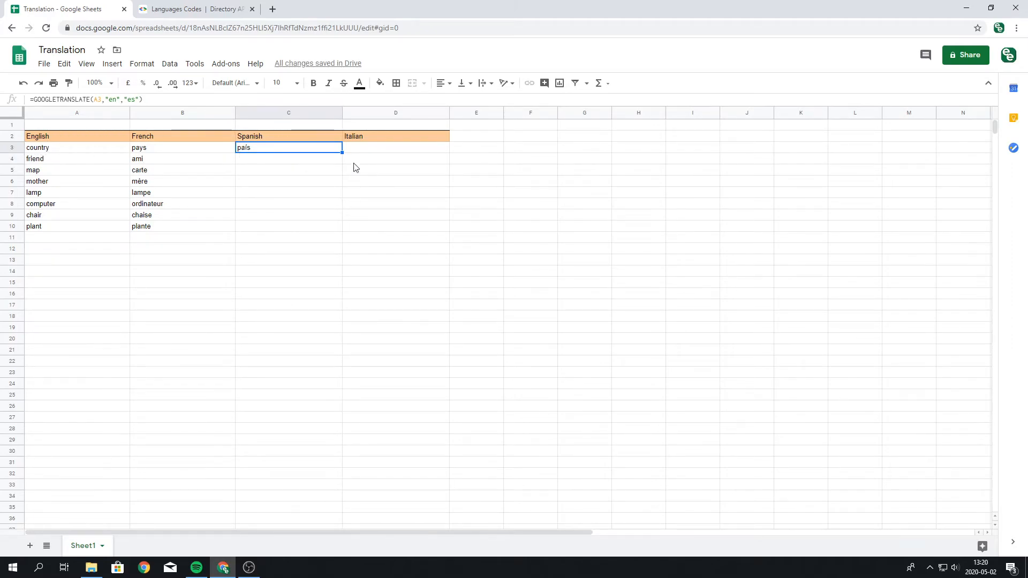
{"action": "left_click_drag", "start_coordinate": [342, 153], "coordinate": [332, 225]}
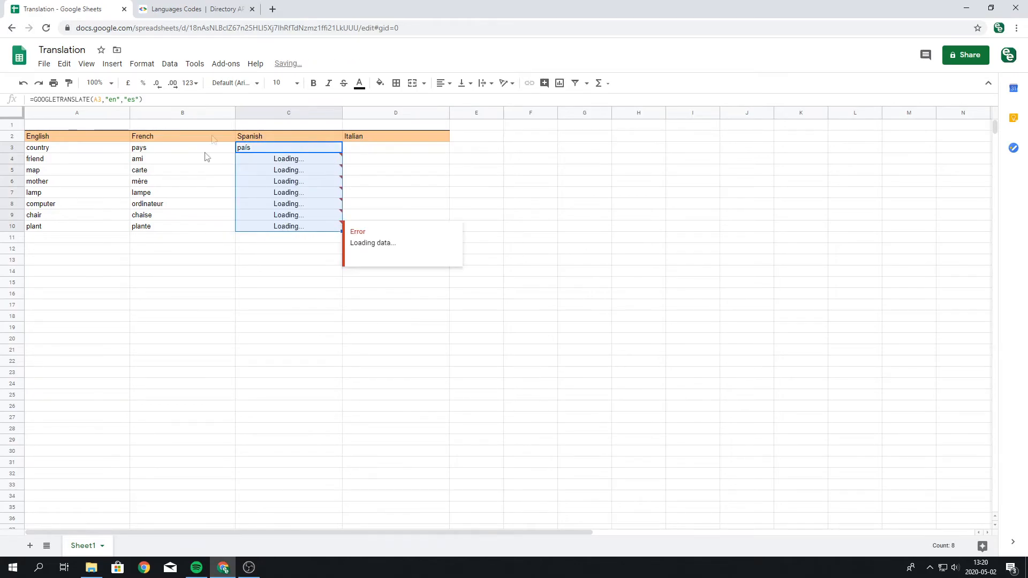
{"action": "left_click", "coordinate": [257, 157]}
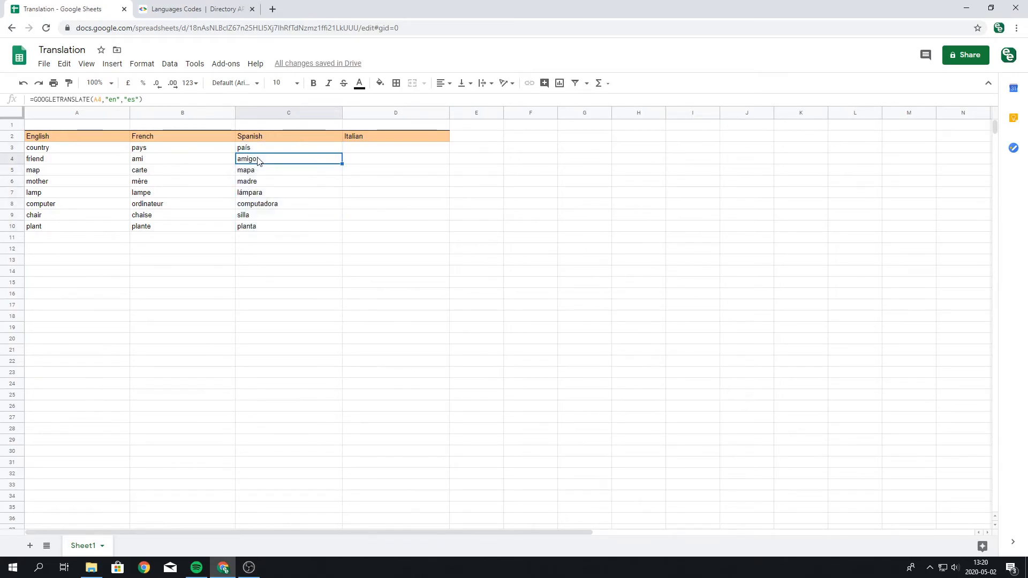
Enter =GOOGLETRANSLATE(A3,"en","it") in cell D3 to translate the first English word into Italian.
{"action": "left_click", "coordinate": [354, 149]}
{"action": "type", "text": "="}
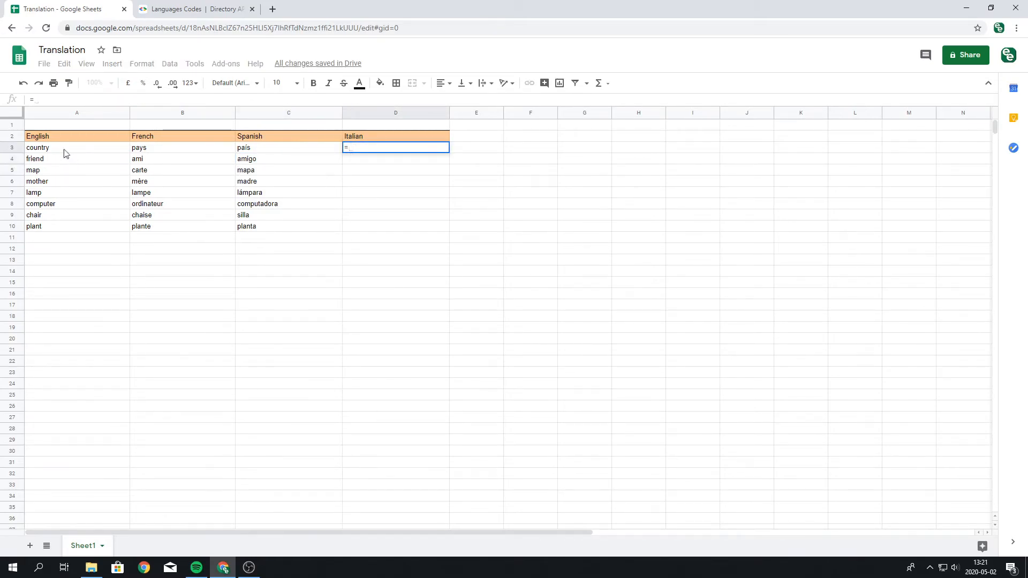
{"action": "type", "text": "GOOGLE"}
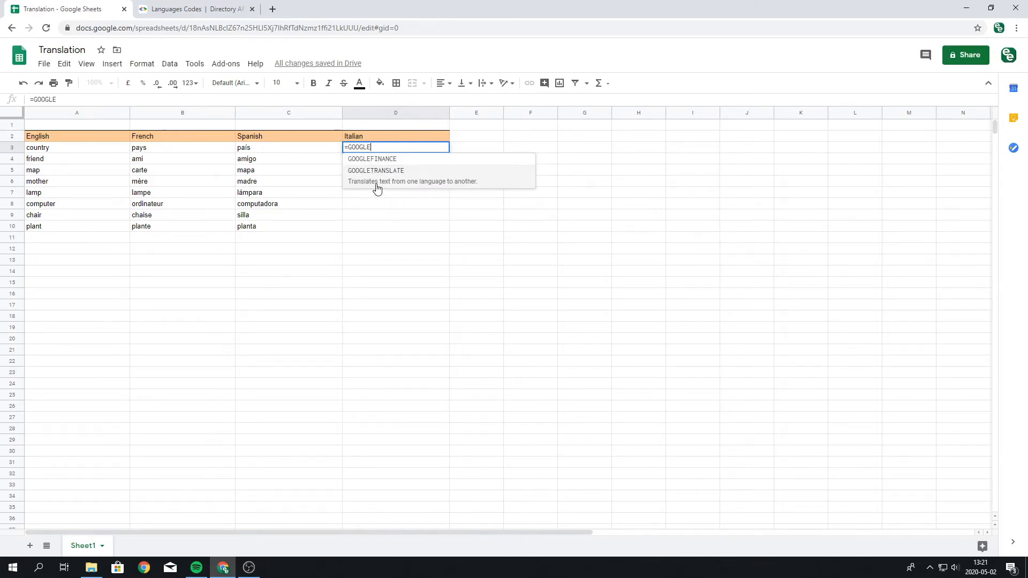
{"action": "left_click", "coordinate": [375, 186]}
{"action": "left_click", "coordinate": [65, 148]}
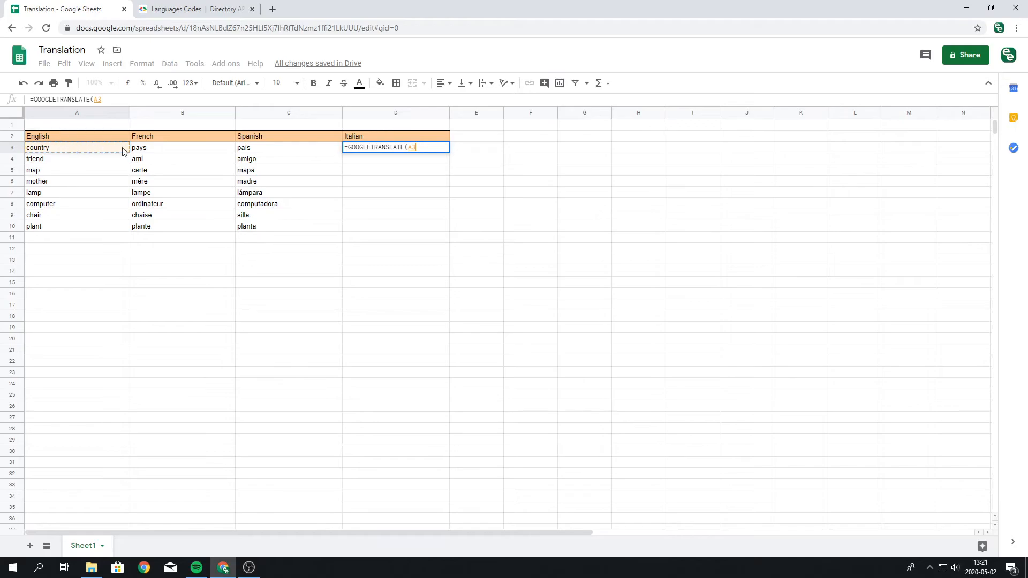
{"action": "type", "text": ", \""}
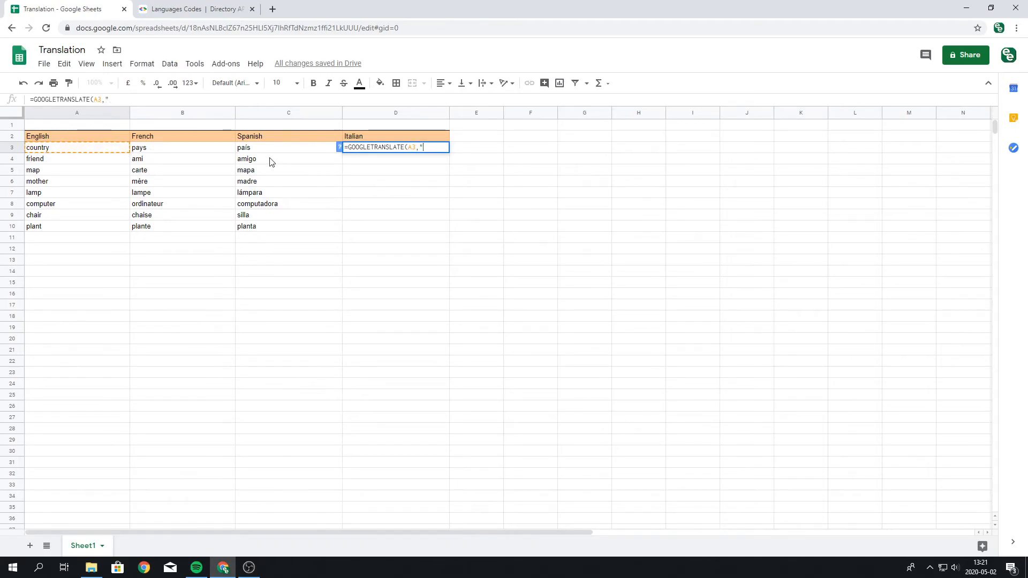
{"action": "type", "text": "en\", "}
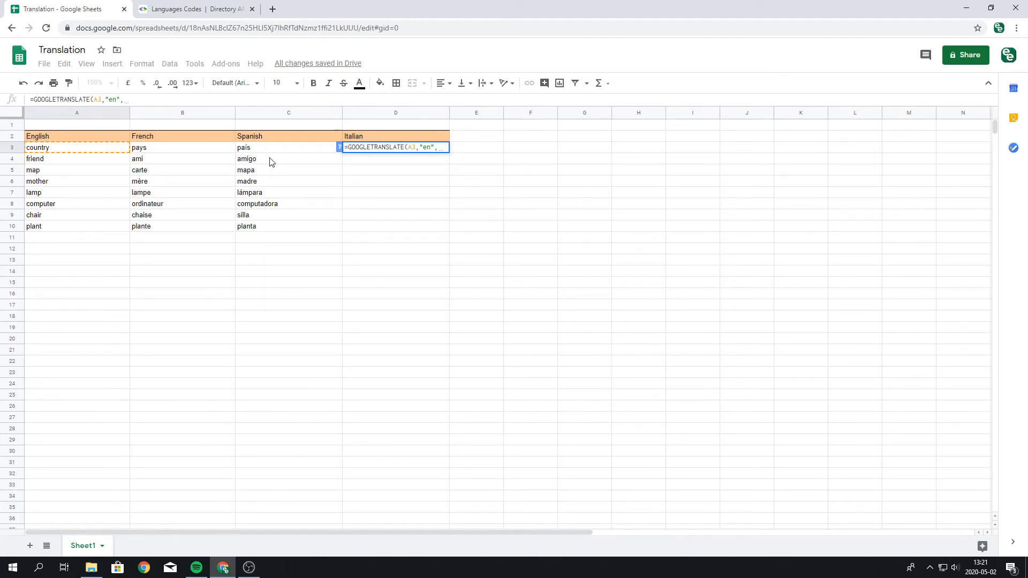
{"action": "type", "text": "\"it\""}
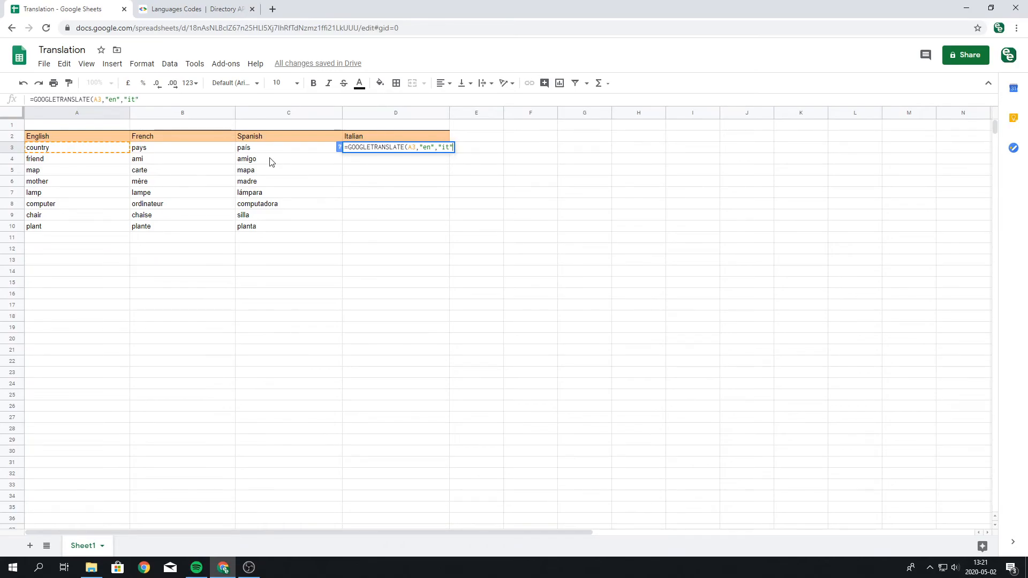
{"action": "type", "text": ")"}
{"action": "key", "text": "ctrl+Return"}
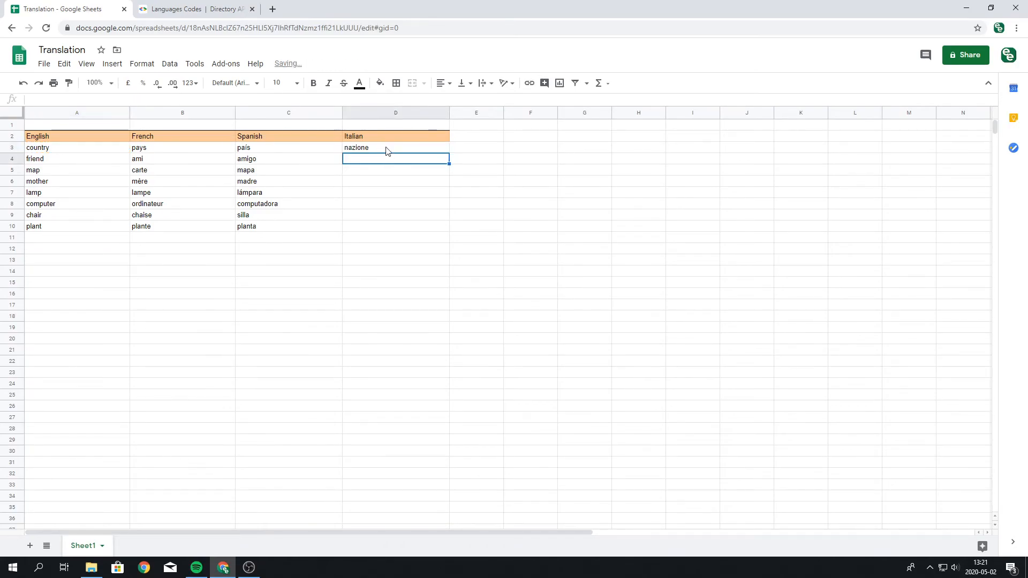
Fill the Italian translation formula from D3 down through D10.
{"action": "left_click_drag", "start_coordinate": [450, 152], "coordinate": [447, 227]}
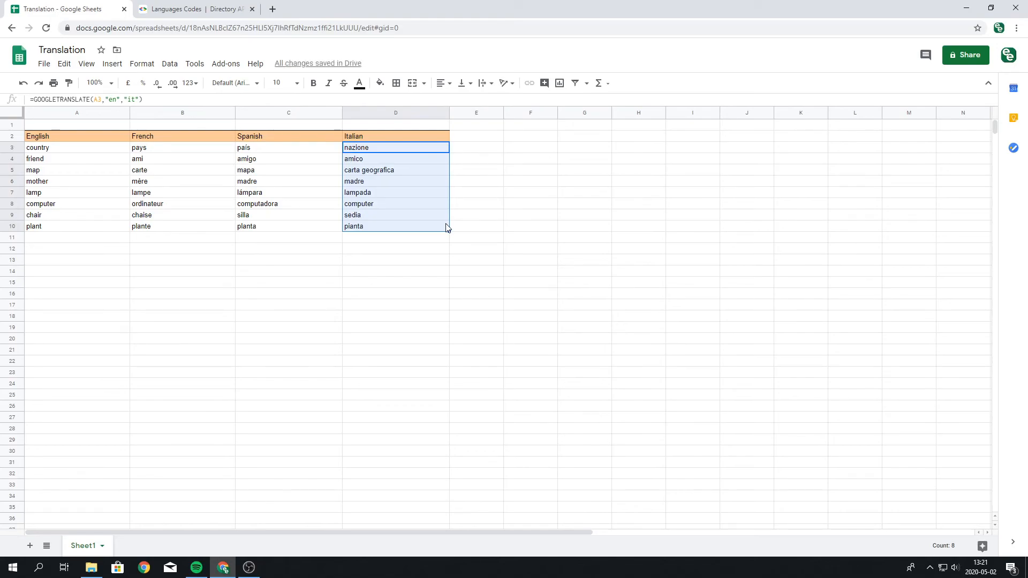
{"action": "left_click", "coordinate": [385, 249]}
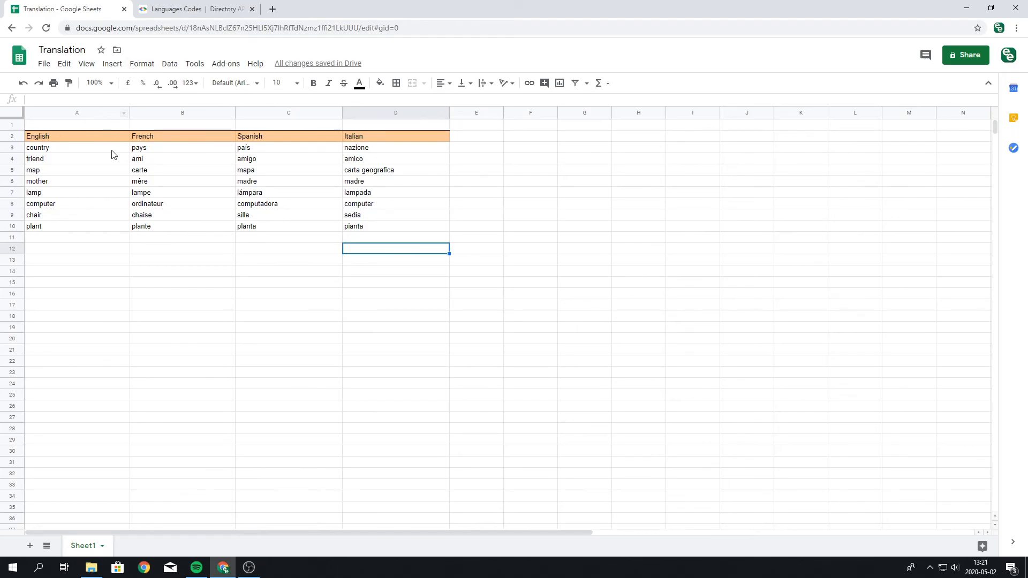
Look through the Languages Codes reference page for the available language codes and return to the translation spreadsheet.
{"action": "left_click", "coordinate": [215, 7]}
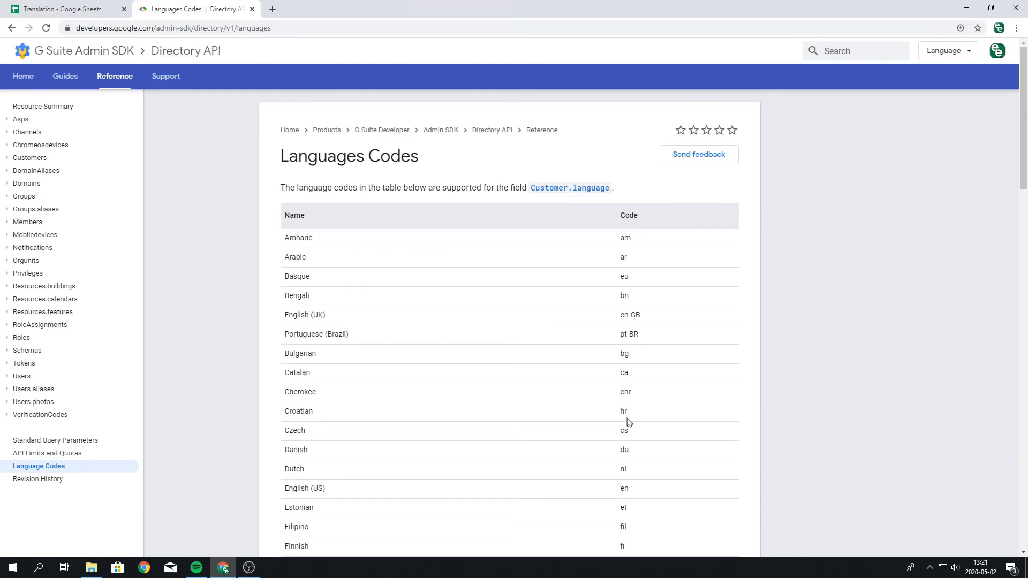
{"action": "scroll", "coordinate": [385, 392], "scroll_direction": "down", "scroll_amount": 5}
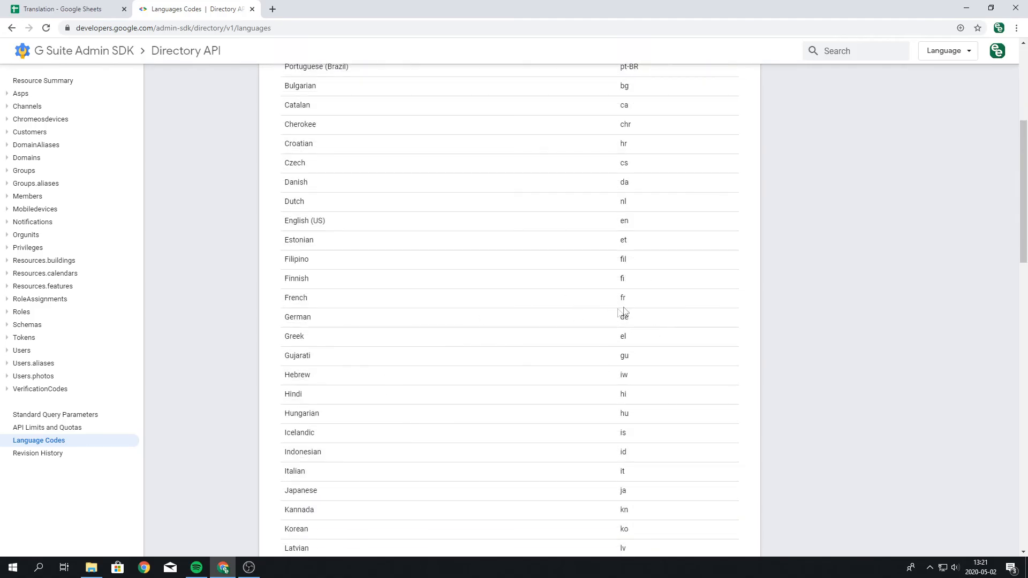
{"action": "scroll", "coordinate": [636, 356], "scroll_direction": "down", "scroll_amount": 2}
{"action": "scroll", "coordinate": [636, 356], "scroll_direction": "down", "scroll_amount": 6}
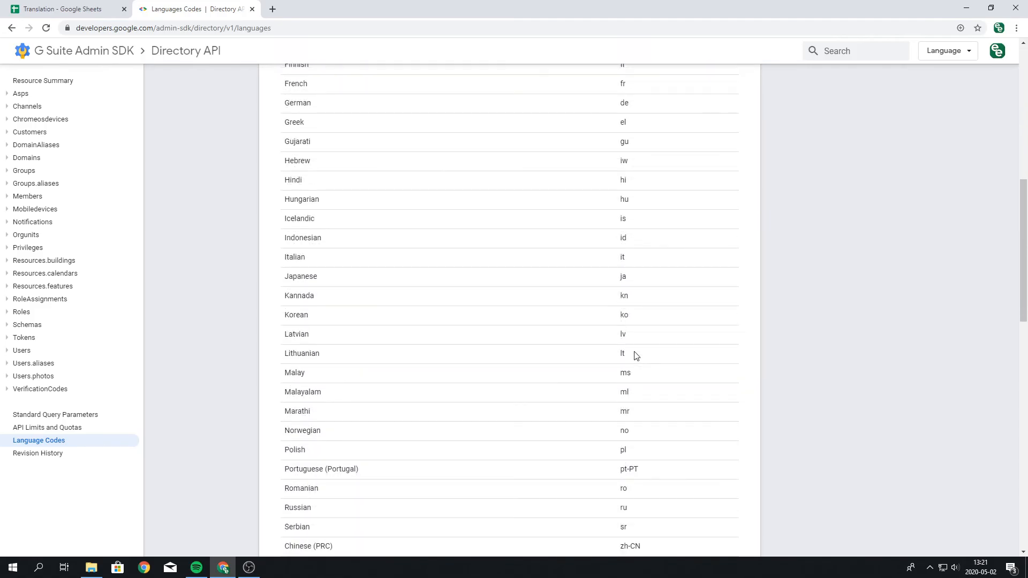
{"action": "scroll", "coordinate": [637, 356], "scroll_direction": "down", "scroll_amount": 3}
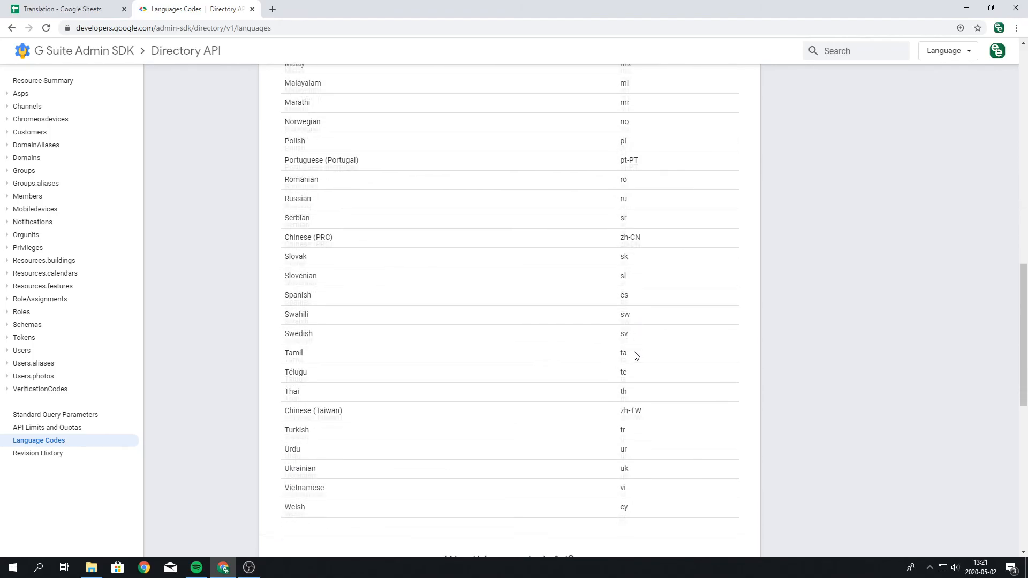
{"action": "left_click", "coordinate": [100, 4]}
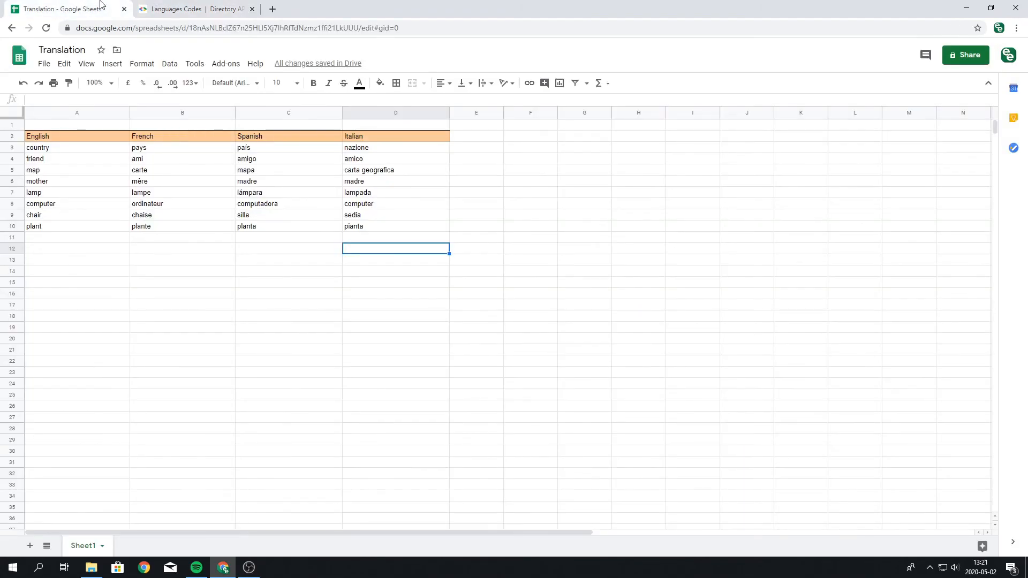